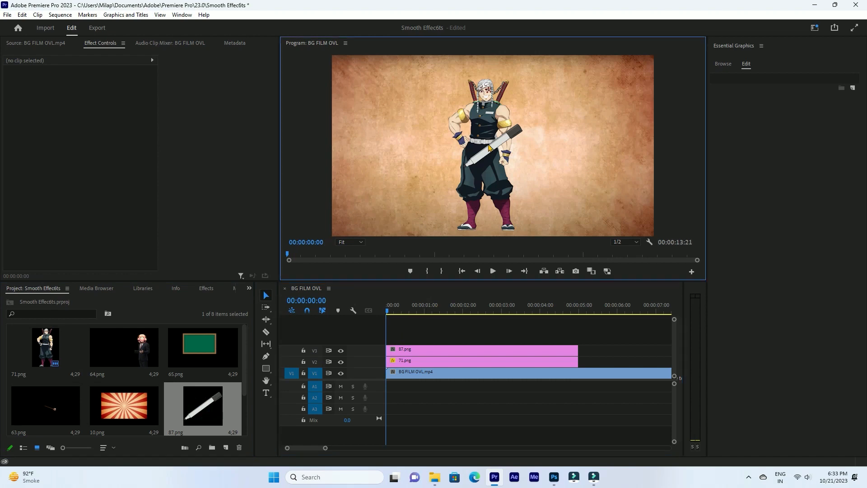
Step: Move the marker image up over the character's head
{"action": "left_click_drag", "start_coordinate": [491, 177], "coordinate": [508, 107]}
Step: Switch to Microsoft Edge and search the web for "PEN VECTOR PNG"
{"action": "left_click", "coordinate": [475, 477]}
{"action": "left_click", "coordinate": [168, 28]}
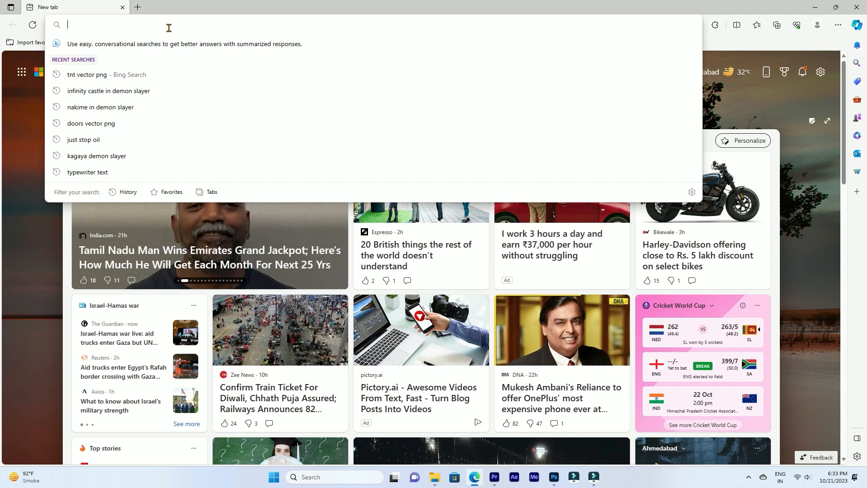
{"action": "type", "text": "PEN VECTOR"}
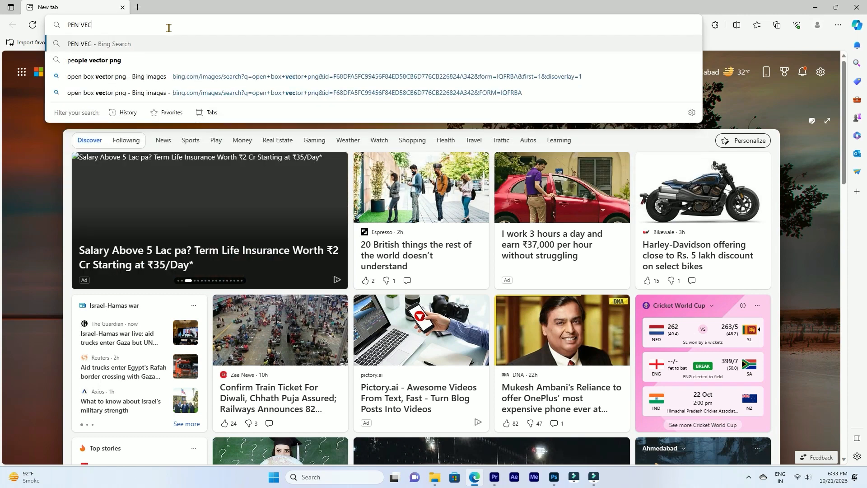
{"action": "type", "text": " PNG"}
{"action": "key", "text": "Return"}
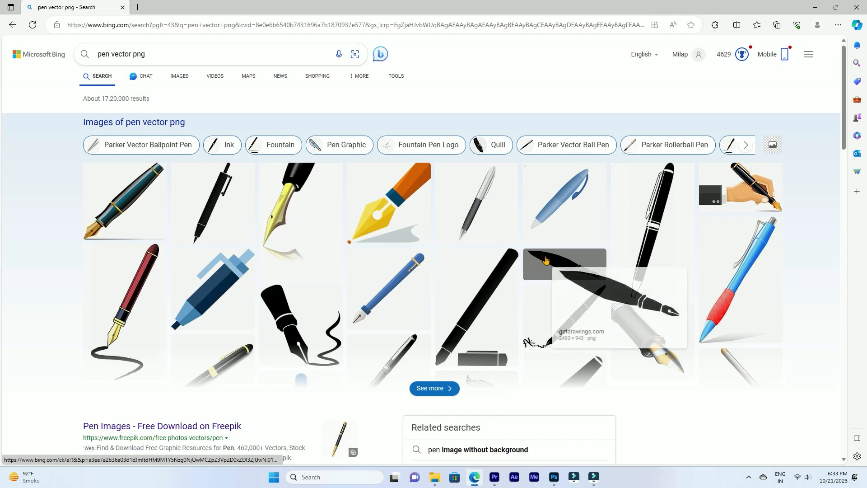
Step: Search Bing Images for "MARKER vector png", browse the results, and return to Premiere Pro
{"action": "left_click", "coordinate": [177, 77]}
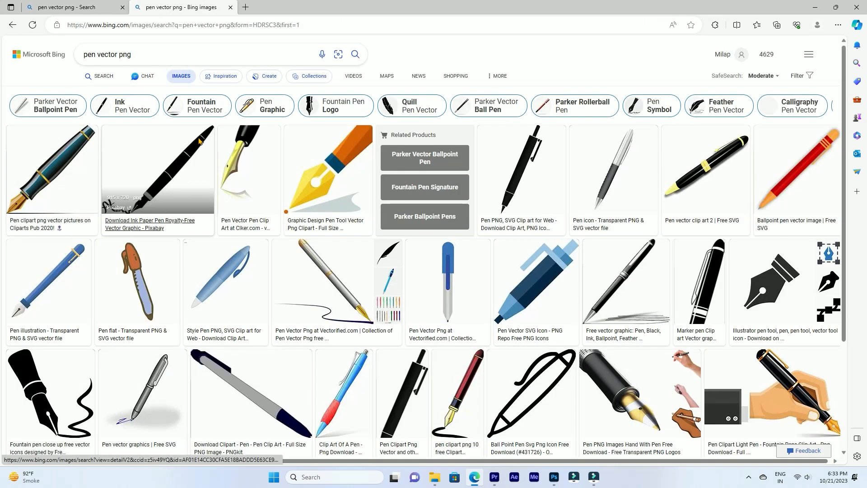
{"action": "double_click", "coordinate": [95, 56]}
{"action": "type", "text": "MAR"}
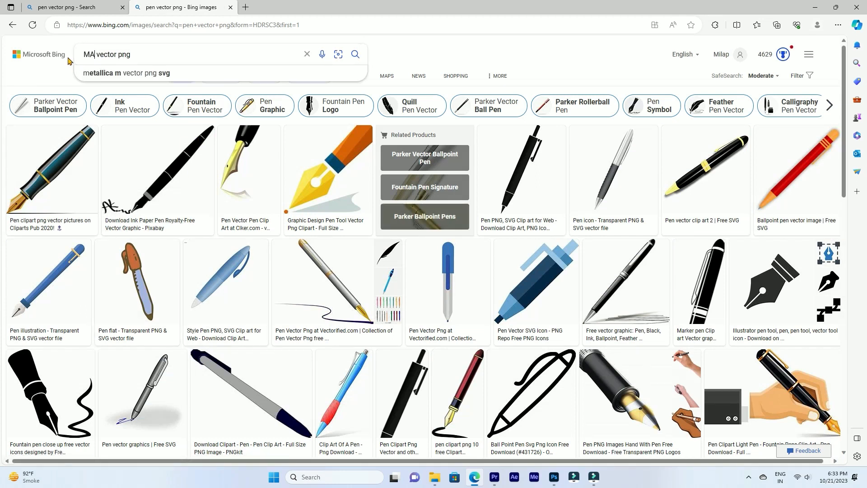
{"action": "type", "text": "KER"}
{"action": "key", "text": "Return"}
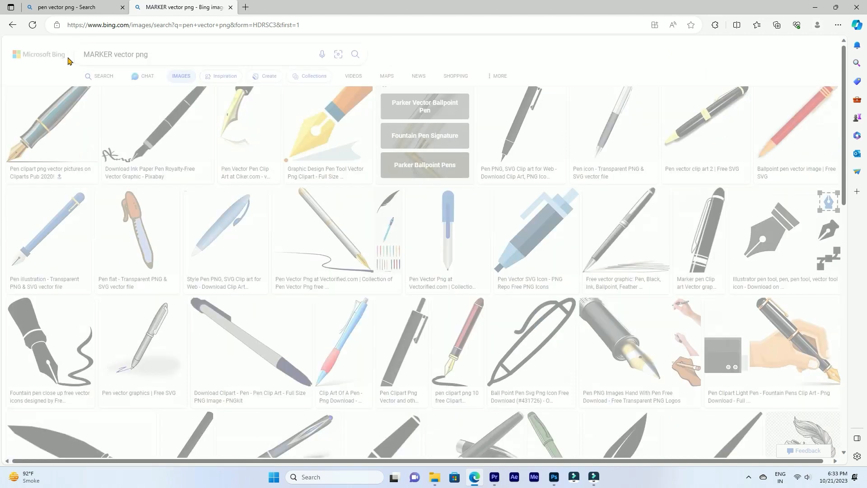
{"action": "scroll", "coordinate": [311, 190], "scroll_direction": "down", "scroll_amount": 3}
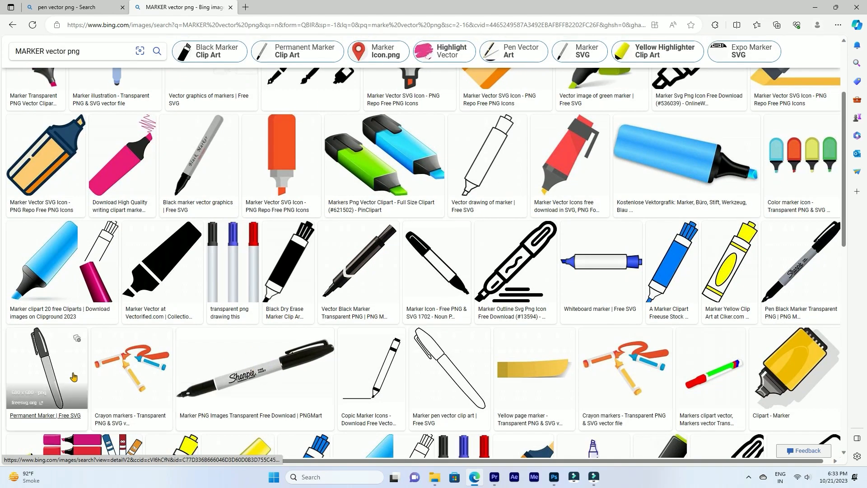
{"action": "scroll", "coordinate": [384, 181], "scroll_direction": "up", "scroll_amount": 3}
{"action": "left_click", "coordinate": [816, 7]}
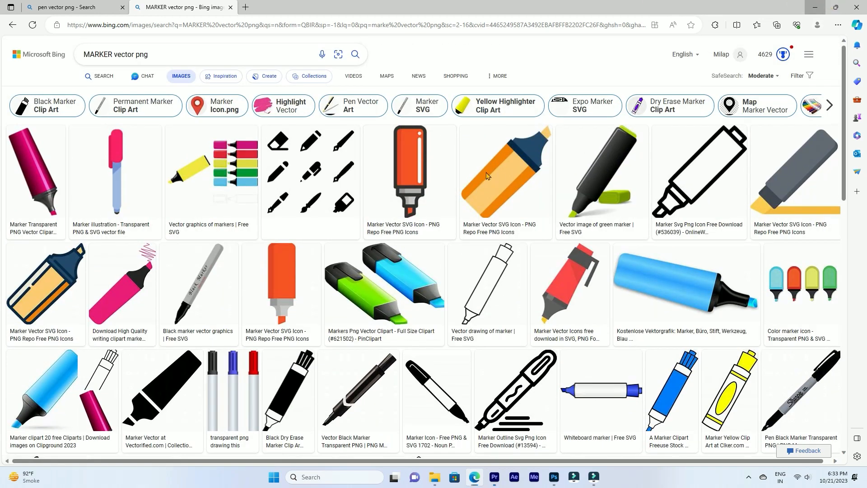
Step: Scale the marker to 120.9 with its anchor point at 132.1, 214.5, and keyframe its position at 1160.6, 910.3 at 00:00:00:00
{"action": "left_click_drag", "start_coordinate": [504, 100], "coordinate": [497, 98]}
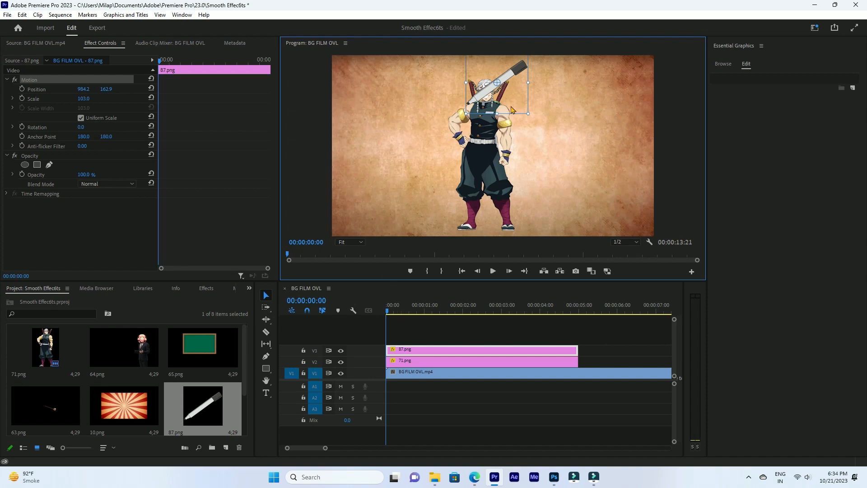
{"action": "mouse_move", "coordinate": [496, 113]}
{"action": "left_mouse_down"}
{"action": "mouse_move", "coordinate": [424, 169]}
{"action": "mouse_move", "coordinate": [572, 198]}
{"action": "mouse_move", "coordinate": [522, 207]}
{"action": "mouse_move", "coordinate": [500, 194]}
{"action": "mouse_move", "coordinate": [495, 135]}
{"action": "left_mouse_up"}
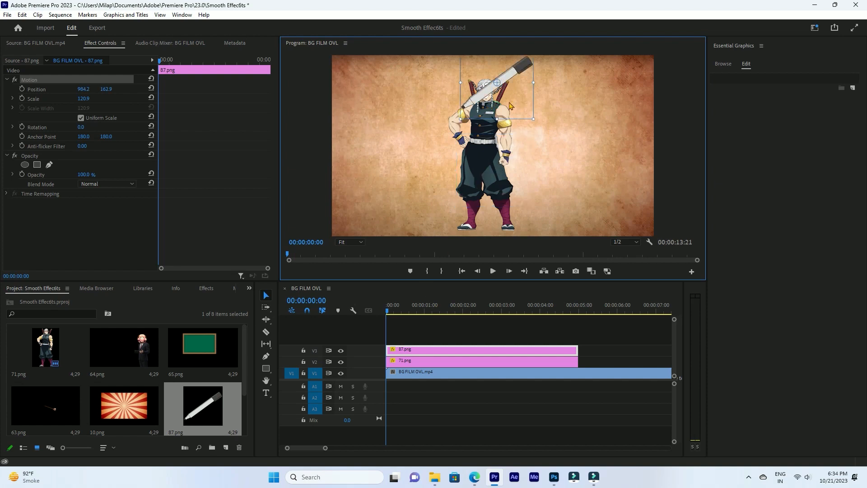
{"action": "mouse_move", "coordinate": [511, 107]}
{"action": "left_mouse_down"}
{"action": "mouse_move", "coordinate": [507, 228]}
{"action": "mouse_move", "coordinate": [552, 225]}
{"action": "mouse_move", "coordinate": [527, 209]}
{"action": "left_mouse_up"}
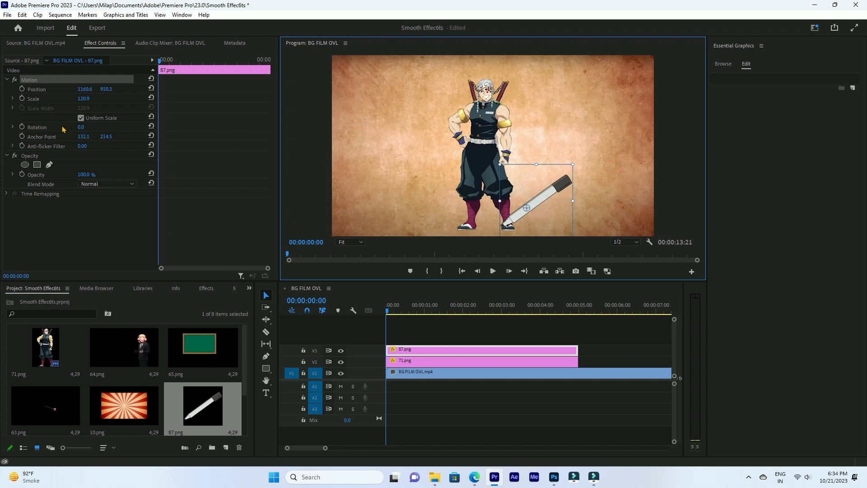
{"action": "left_click", "coordinate": [21, 89]}
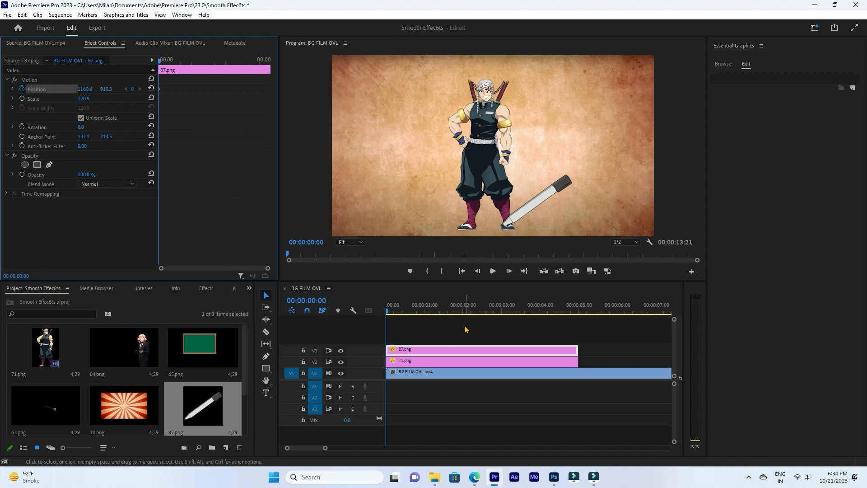
Step: Add a position keyframe at 00:00:00:07, moving the marker across the shins to about 961.3, 843.0
{"action": "left_click", "coordinate": [416, 344]}
{"action": "key", "text": "space"}
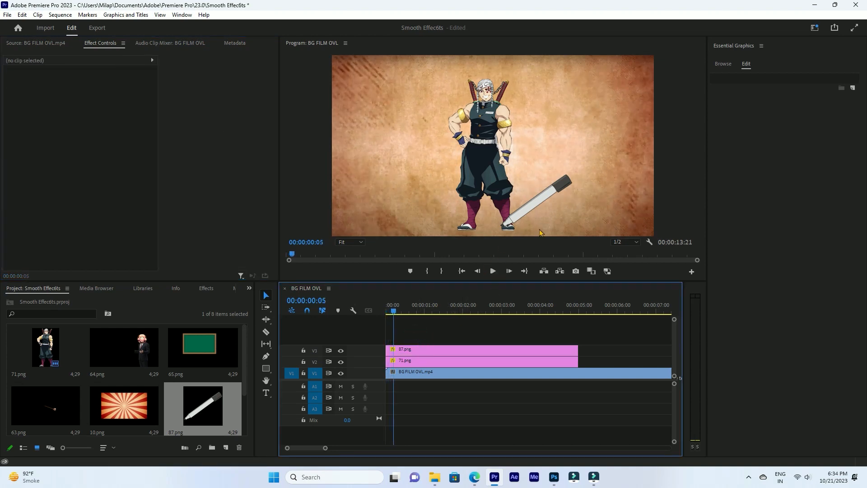
{"action": "left_click", "coordinate": [516, 221]}
{"action": "left_click_drag", "start_coordinate": [513, 222], "coordinate": [482, 213]}
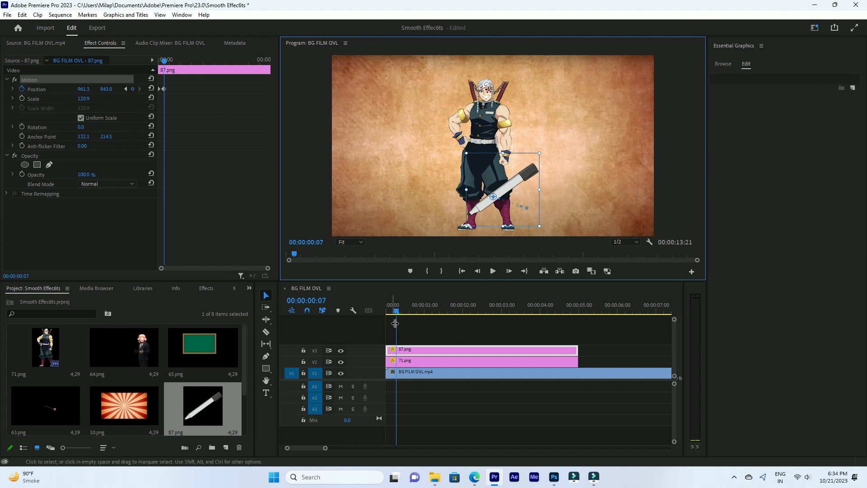
Step: At 00:00:00:13, move the marker up beside the character's thigh to about 1122.9, 630.2 as a new position keyframe
{"action": "left_click", "coordinate": [412, 327]}
{"action": "left_click", "coordinate": [510, 184]}
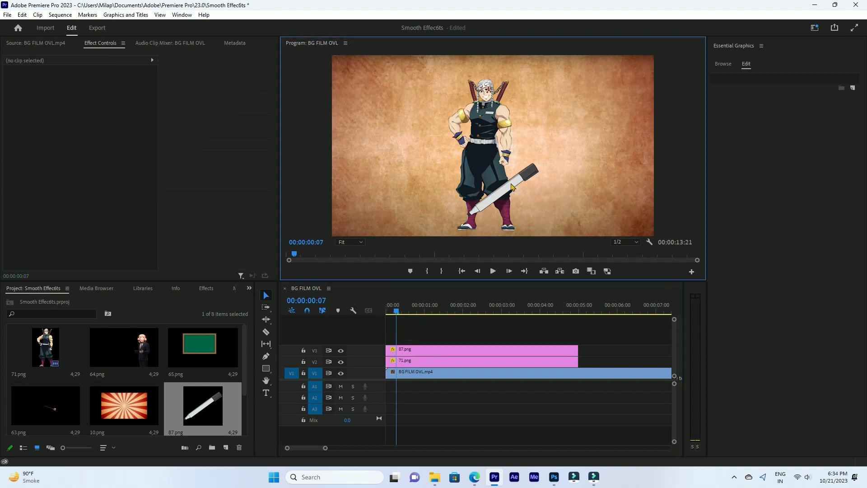
{"action": "left_click", "coordinate": [199, 132]}
{"action": "key", "text": "Right"}
{"action": "key", "text": "Right"}
{"action": "key", "text": "Right"}
{"action": "key", "text": "Right"}
{"action": "key", "text": "Right"}
{"action": "key", "text": "Right"}
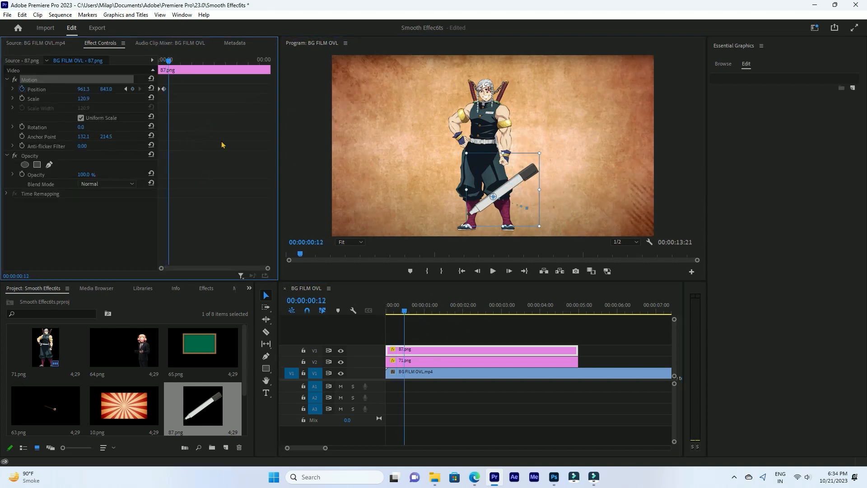
{"action": "left_click", "coordinate": [491, 209]}
{"action": "left_click_drag", "start_coordinate": [490, 209], "coordinate": [518, 174]}
Step: At 00:00:00:18, keyframe the marker's position across the character's legs at about 934.4, 595.2
{"action": "left_click", "coordinate": [203, 145]}
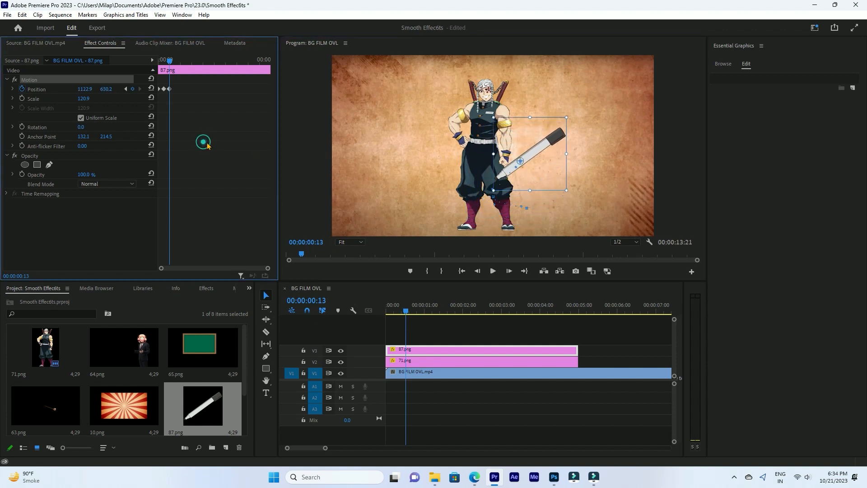
{"action": "key", "text": "Right"}
{"action": "key", "text": "Right"}
{"action": "key", "text": "Right"}
{"action": "key", "text": "Right"}
{"action": "key", "text": "Right"}
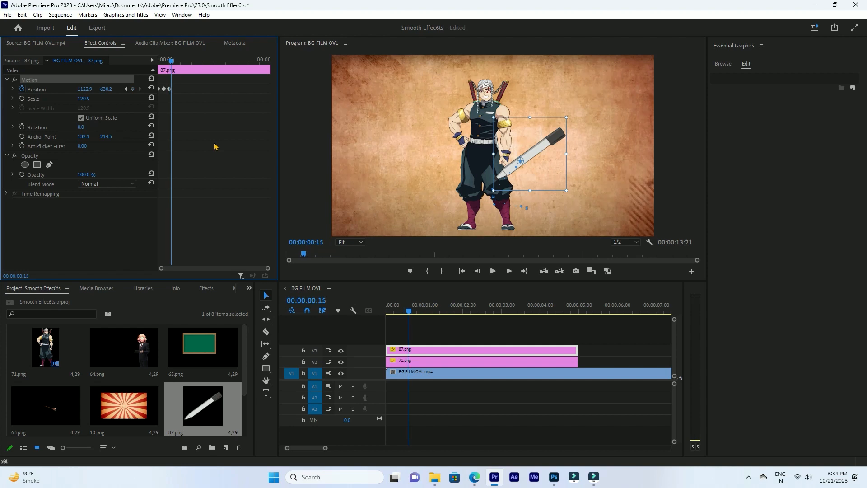
{"action": "left_click", "coordinate": [533, 170]}
{"action": "left_click_drag", "start_coordinate": [533, 170], "coordinate": [501, 164]}
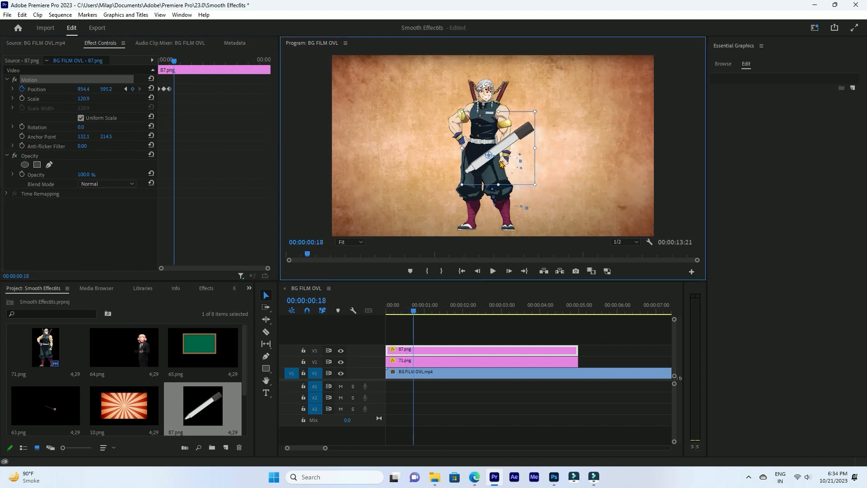
Step: Five frames further on, keyframe the marker's position up beside the character's lowered hand
{"action": "left_click", "coordinate": [228, 160]}
{"action": "key", "text": "Right"}
{"action": "key", "text": "Right"}
{"action": "key", "text": "Right"}
{"action": "key", "text": "Right"}
{"action": "key", "text": "Right"}
{"action": "left_click_drag", "start_coordinate": [472, 175], "coordinate": [517, 152]}
Step: A few frames further on, keyframe the marker's position with its tip at the character's waist, about 969.4, 395.9
{"action": "left_click", "coordinate": [201, 122]}
{"action": "key", "text": "Right"}
{"action": "key", "text": "Right"}
{"action": "key", "text": "Right"}
{"action": "key", "text": "Right"}
{"action": "left_click_drag", "start_coordinate": [563, 156], "coordinate": [524, 145]}
Step: At 00:00:01:07, keyframe the marker's position across the character's chest at about 880.6, 355.5
{"action": "left_click", "coordinate": [217, 157]}
{"action": "key", "text": "Right"}
{"action": "key", "text": "Right"}
{"action": "key", "text": "Right"}
{"action": "key", "text": "Right"}
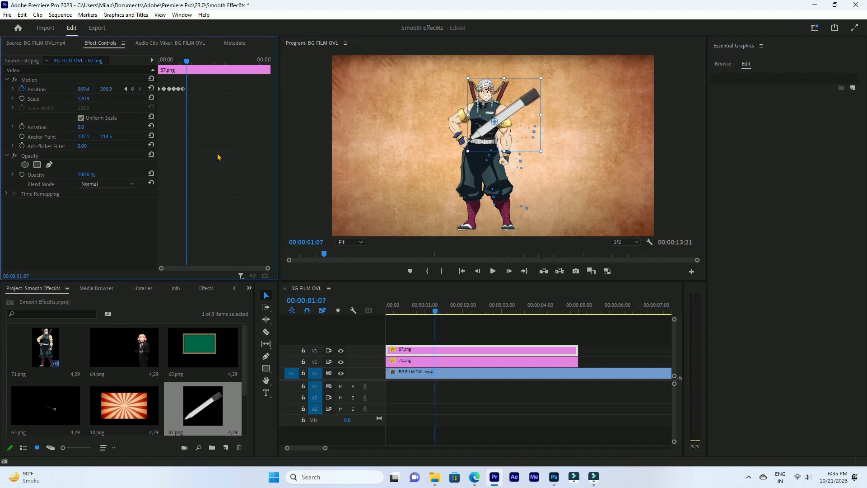
{"action": "mouse_move", "coordinate": [491, 139]}
{"action": "left_mouse_down"}
{"action": "mouse_move", "coordinate": [480, 135]}
{"action": "mouse_move", "coordinate": [519, 127]}
{"action": "mouse_move", "coordinate": [478, 134]}
{"action": "left_mouse_up"}
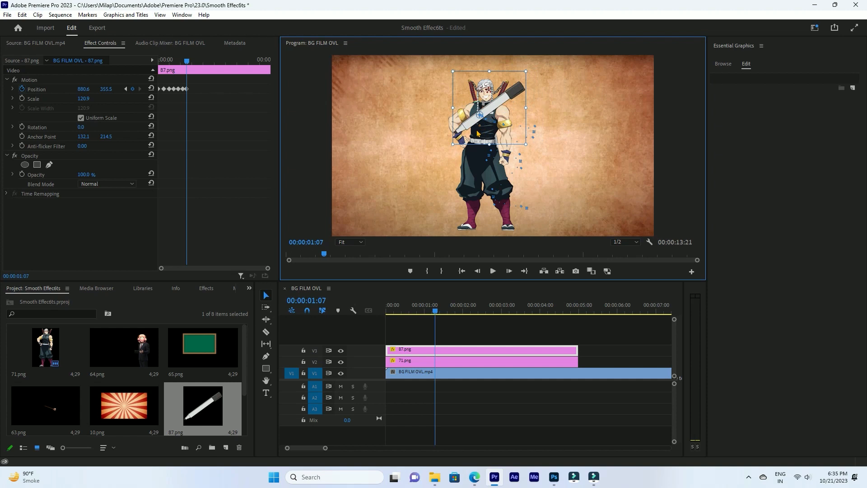
Step: At 00:00:01:12, keyframe the marker's position with its tip at the character's shoulder, about 1176.8, 199.3
{"action": "left_click", "coordinate": [227, 187]}
{"action": "key", "text": "Right"}
{"action": "key", "text": "Right"}
{"action": "key", "text": "Right"}
{"action": "key", "text": "Right"}
{"action": "key", "text": "Right"}
{"action": "left_click_drag", "start_coordinate": [464, 139], "coordinate": [514, 113]}
Step: At 00:00:01:17, keyframe the marker's position over the character's head at about 988.3, 121.2
{"action": "left_click", "coordinate": [240, 161]}
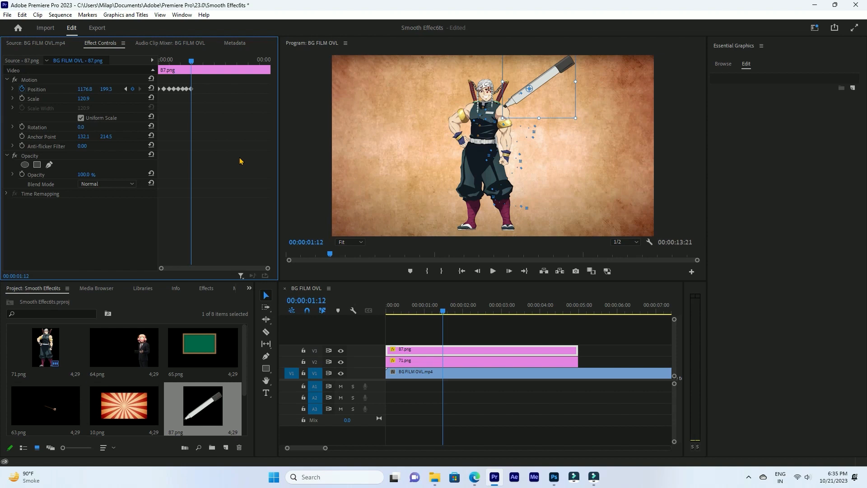
{"action": "key", "text": "Right"}
{"action": "key", "text": "Right"}
{"action": "key", "text": "Right"}
{"action": "key", "text": "Right"}
{"action": "key", "text": "Right"}
{"action": "left_click_drag", "start_coordinate": [539, 109], "coordinate": [507, 95]}
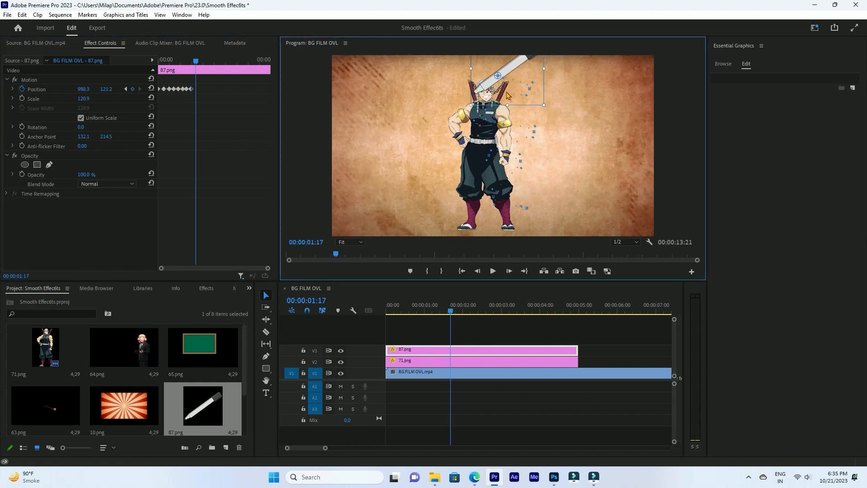
Step: At 00:00:01:22, keyframe the marker's position above and beside the head at about 1187.5, 48.5
{"action": "left_click", "coordinate": [231, 169]}
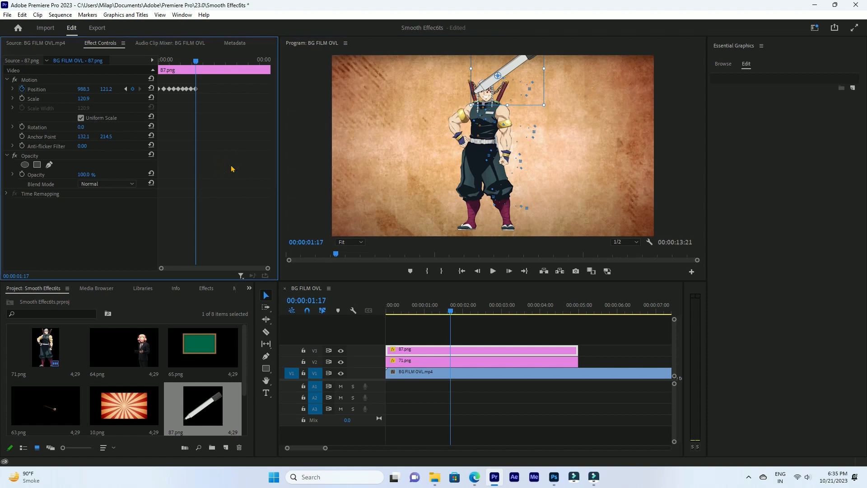
{"action": "key", "text": "Right"}
{"action": "key", "text": "Right"}
{"action": "key", "text": "Right"}
{"action": "key", "text": "Right"}
{"action": "key", "text": "Right"}
{"action": "left_click_drag", "start_coordinate": [509, 93], "coordinate": [541, 86]}
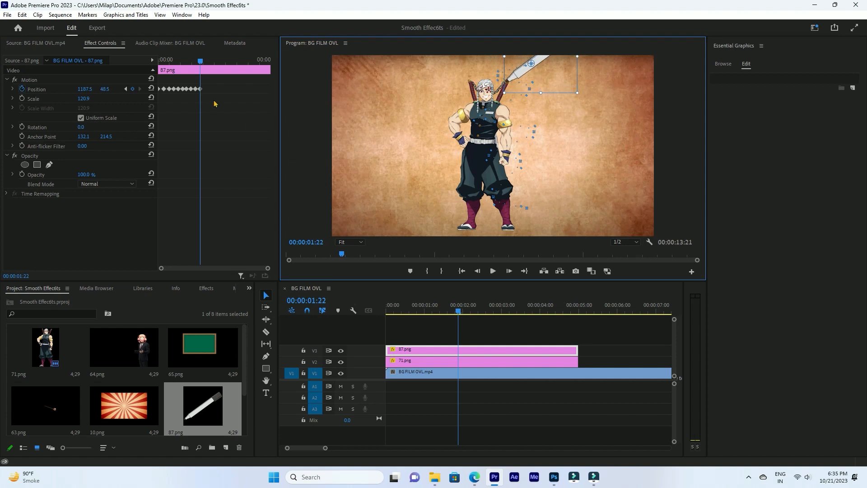
Step: Play the sequence from the start several times to review the marker's zigzag motion
{"action": "left_click_drag", "start_coordinate": [437, 307], "coordinate": [294, 334]}
{"action": "key", "text": "space"}
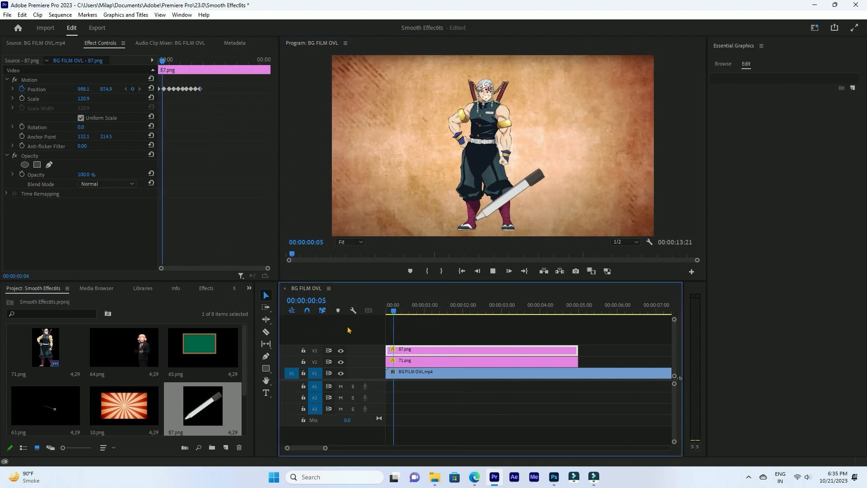
{"action": "key", "text": "space"}
{"action": "left_click", "coordinate": [421, 309]}
{"action": "left_click_drag", "start_coordinate": [421, 310], "coordinate": [350, 331]}
{"action": "left_click", "coordinate": [458, 324]}
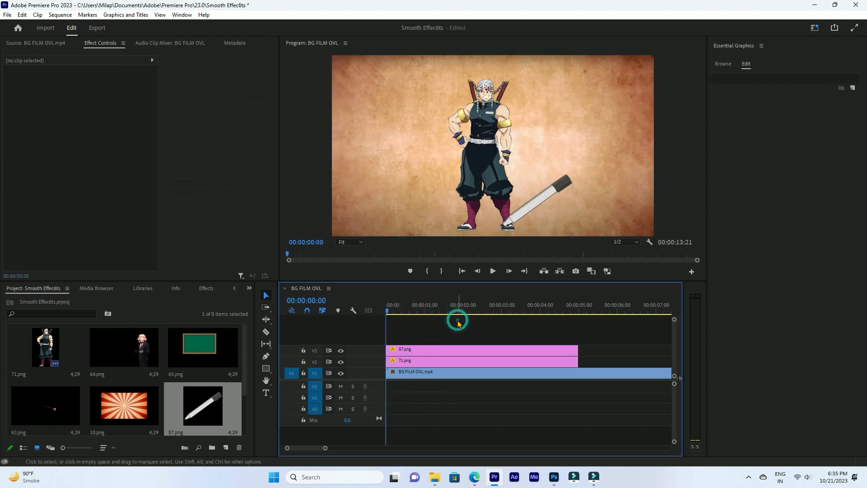
{"action": "key", "text": "space"}
{"action": "key", "text": "space"}
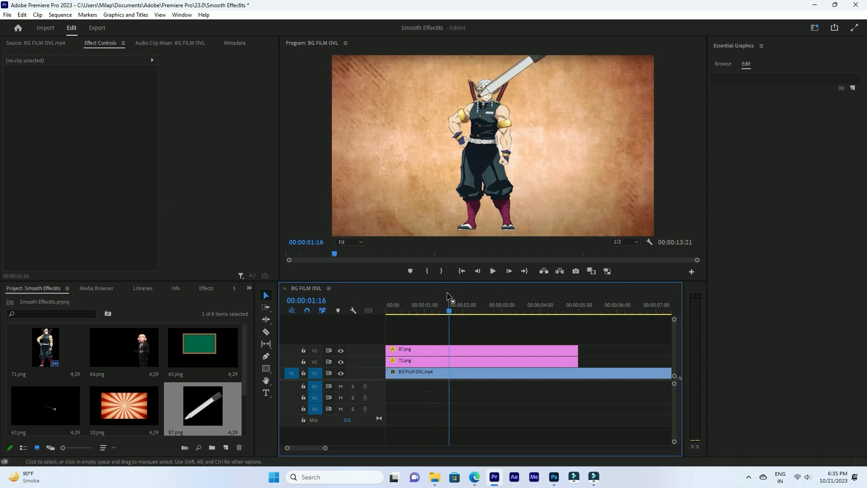
{"action": "left_click_drag", "start_coordinate": [429, 306], "coordinate": [358, 321]}
{"action": "key", "text": "space"}
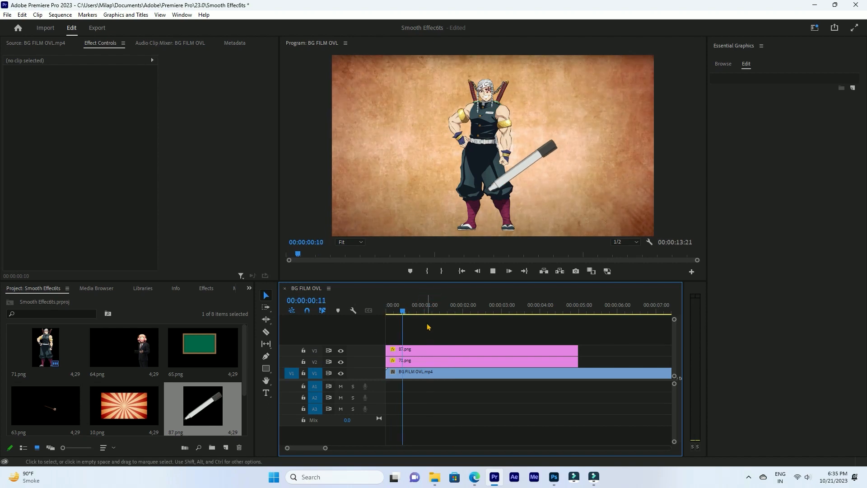
{"action": "key", "text": "space"}
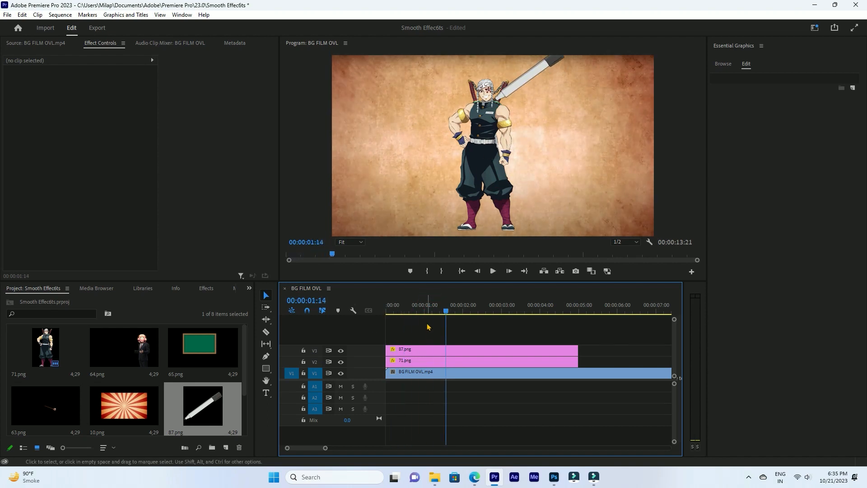
Step: Add a four-point opacity mask to 71.png around only the character's shoes and keyframe its Mask Path at 00:00:00:00
{"action": "left_click_drag", "start_coordinate": [417, 312], "coordinate": [377, 318]}
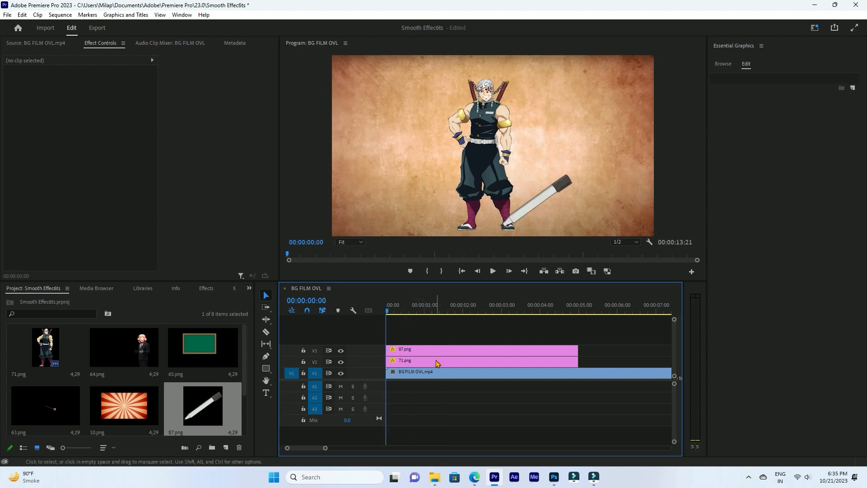
{"action": "left_click", "coordinate": [435, 360]}
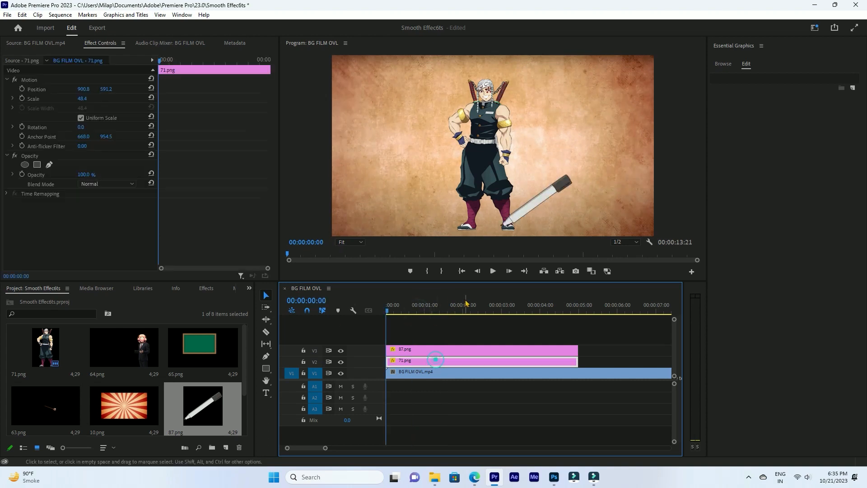
{"action": "left_click", "coordinate": [37, 164]}
{"action": "left_click_drag", "start_coordinate": [484, 155], "coordinate": [526, 223]}
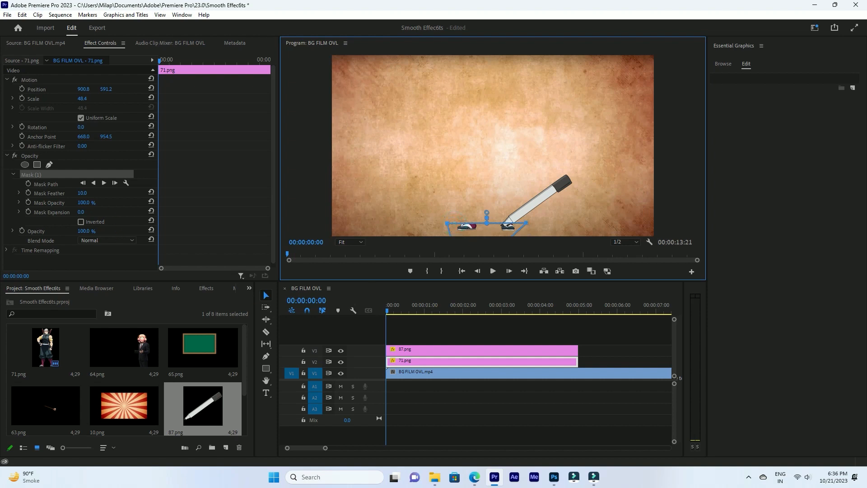
{"action": "left_click", "coordinate": [28, 184]}
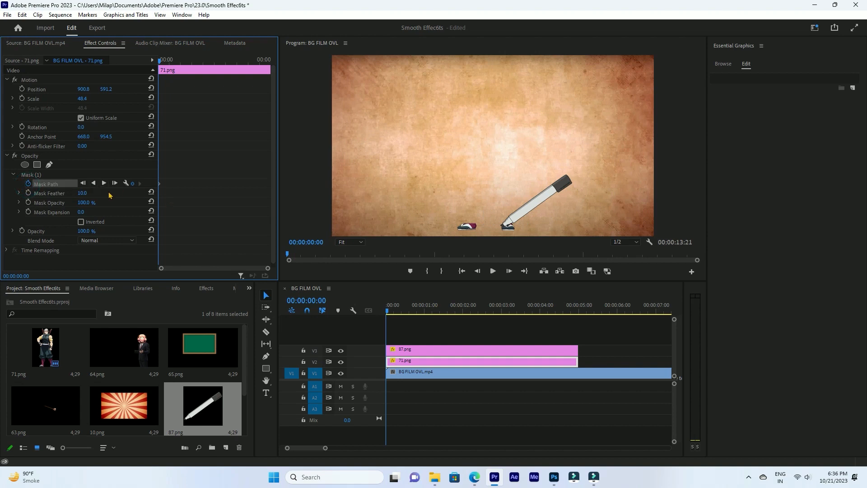
Step: At 00:00:00:07, raise the two upper mask points on 71.png to keyframe the reveal up to the character's ankles
{"action": "key", "text": "Right"}
{"action": "key", "text": "Right"}
{"action": "key", "text": "Right"}
{"action": "key", "text": "Right"}
{"action": "key", "text": "Right"}
{"action": "key", "text": "Right"}
{"action": "key", "text": "Right"}
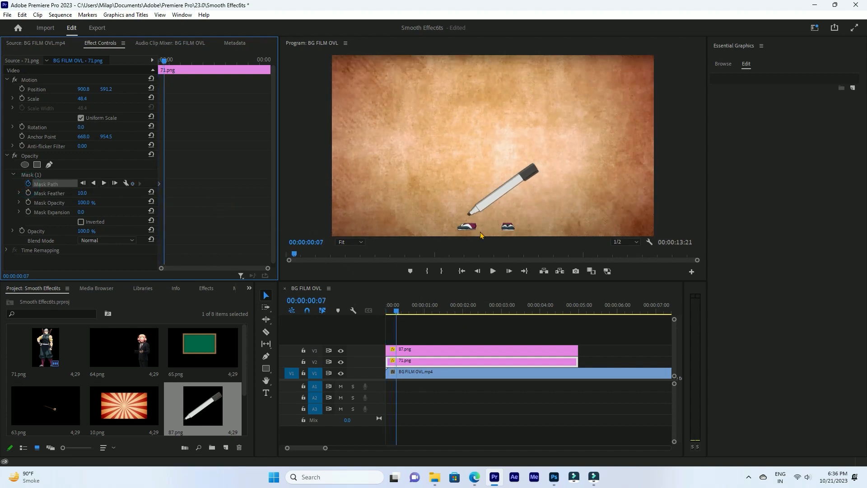
{"action": "left_click", "coordinate": [34, 176]}
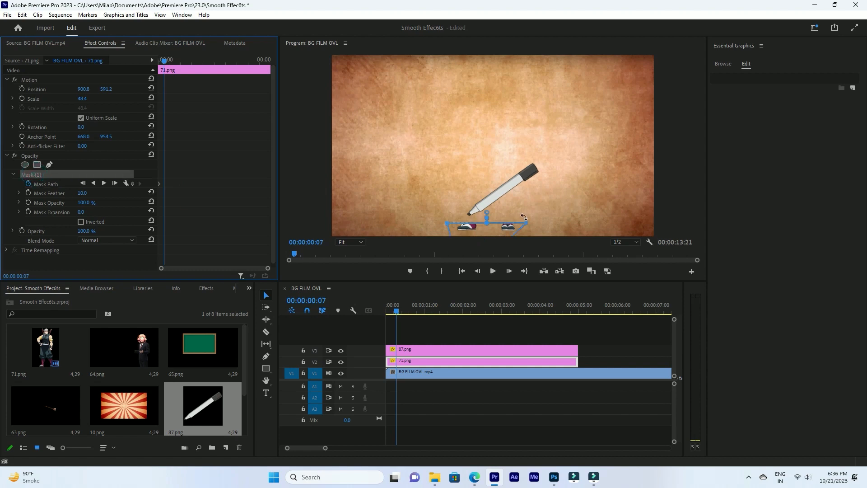
{"action": "mouse_move", "coordinate": [527, 223]}
{"action": "left_mouse_down"}
{"action": "mouse_move", "coordinate": [517, 217]}
{"action": "mouse_move", "coordinate": [530, 218]}
{"action": "left_mouse_up"}
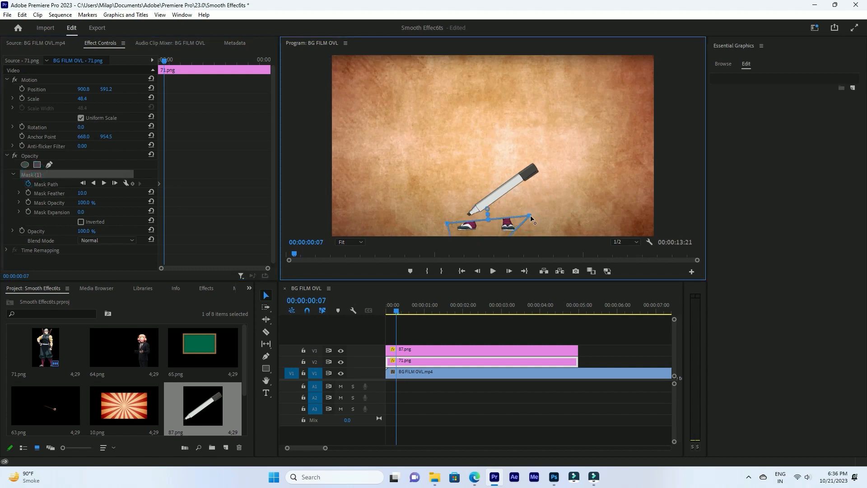
{"action": "left_click_drag", "start_coordinate": [447, 224], "coordinate": [448, 218]}
{"action": "left_click", "coordinate": [423, 332]}
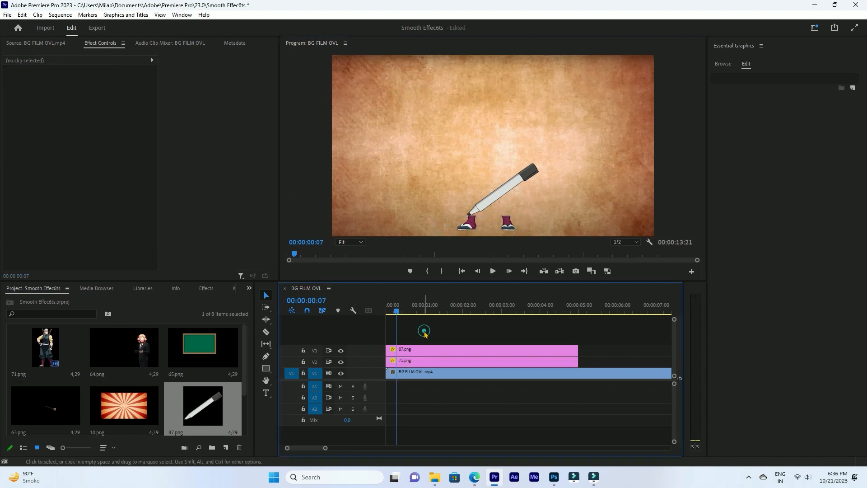
Step: At 00:00:00:09, reshape the 71.png mask's upper points to keyframe the reveal over the lower legs and the start of one thigh
{"action": "left_click", "coordinate": [423, 347]}
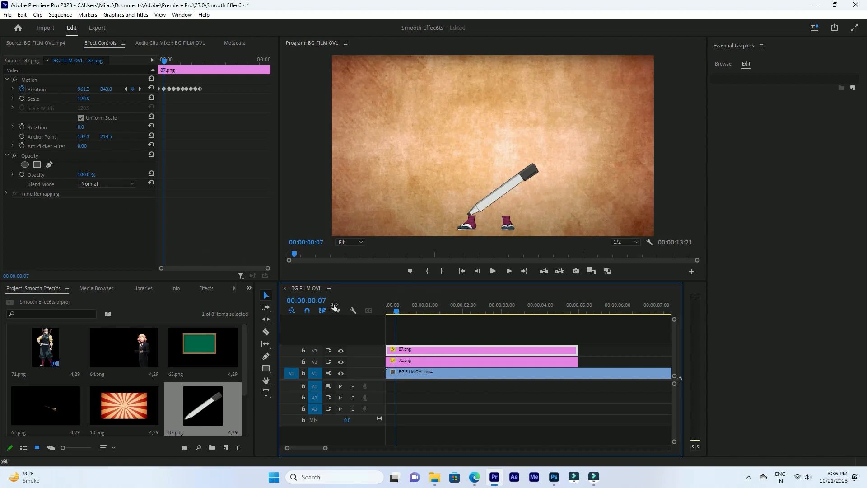
{"action": "left_click", "coordinate": [405, 364]}
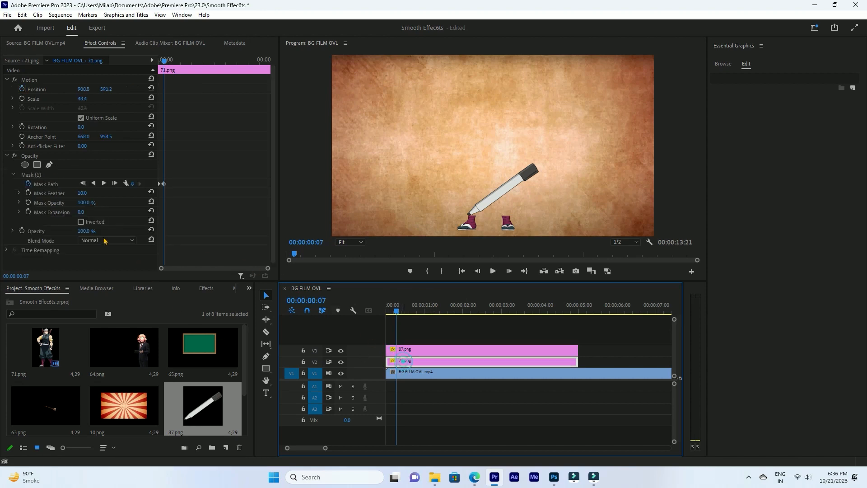
{"action": "left_click", "coordinate": [32, 175]}
{"action": "key", "text": "Right"}
{"action": "key", "text": "Right"}
{"action": "key", "text": "Right"}
{"action": "key", "text": "Left"}
{"action": "key", "text": "Left"}
{"action": "key", "text": "Right"}
{"action": "left_click_drag", "start_coordinate": [447, 216], "coordinate": [450, 196]}
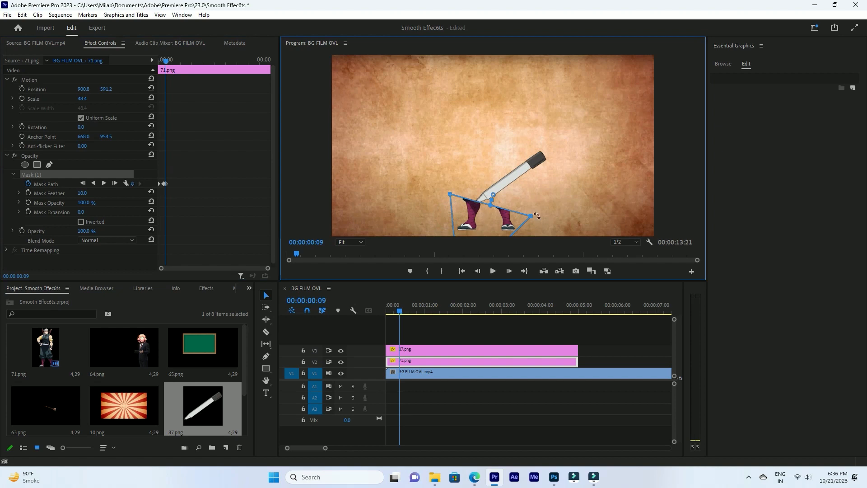
{"action": "left_click_drag", "start_coordinate": [535, 218], "coordinate": [545, 167]}
{"action": "mouse_move", "coordinate": [503, 221]}
{"action": "left_mouse_down"}
{"action": "mouse_move", "coordinate": [502, 181]}
{"action": "mouse_move", "coordinate": [488, 222]}
{"action": "mouse_move", "coordinate": [501, 269]}
{"action": "left_mouse_up"}
{"action": "left_click_drag", "start_coordinate": [538, 178], "coordinate": [511, 186]}
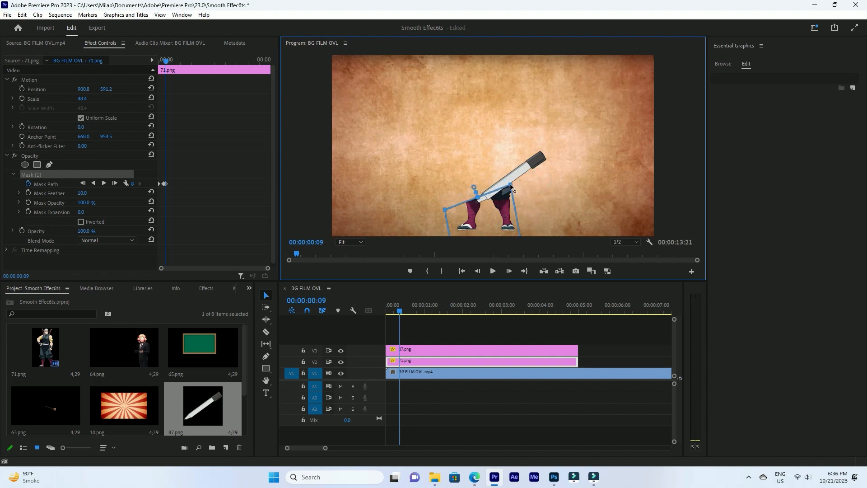
Step: At 00:00:00:12, raise both upper points of the 71.png mask to keyframe the reveal just above the character's knees
{"action": "left_click", "coordinate": [424, 338]}
{"action": "key", "text": "Right"}
{"action": "key", "text": "Right"}
{"action": "key", "text": "Right"}
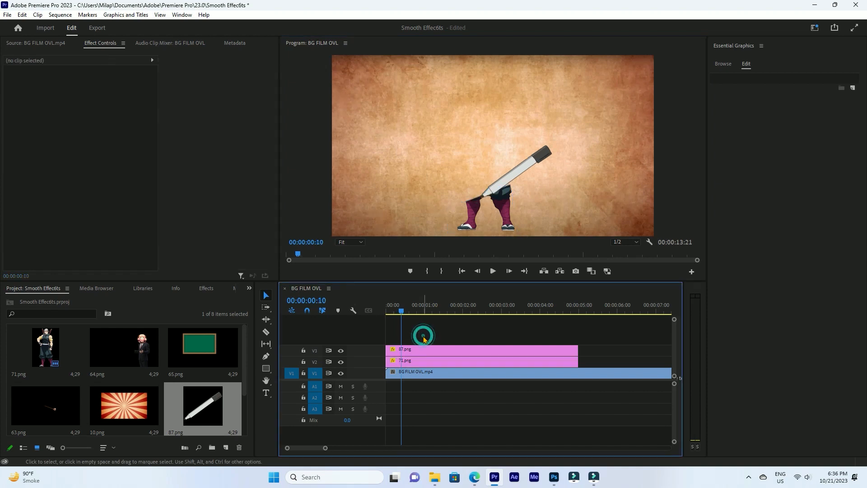
{"action": "left_click", "coordinate": [416, 362]}
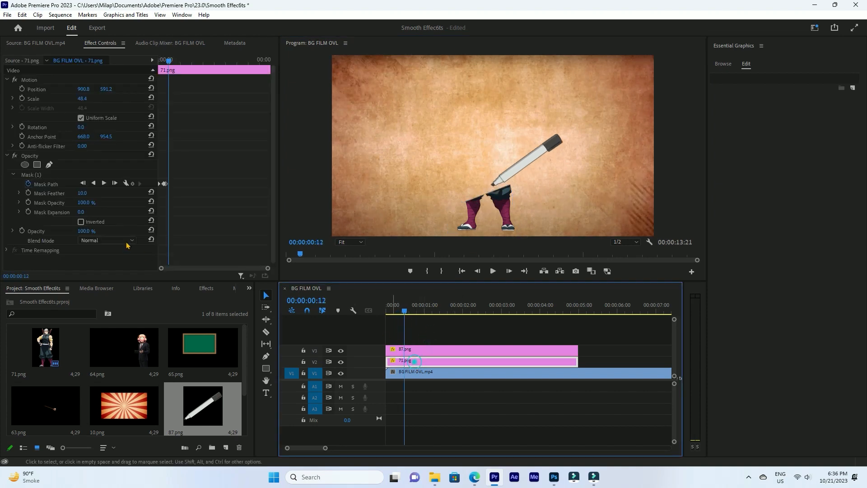
{"action": "left_click", "coordinate": [42, 177]}
{"action": "left_click_drag", "start_coordinate": [510, 185], "coordinate": [514, 175]}
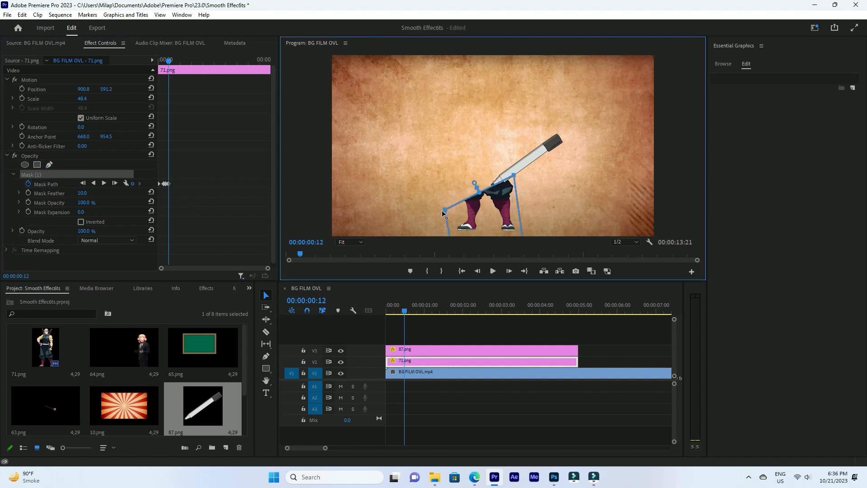
{"action": "left_click_drag", "start_coordinate": [446, 213], "coordinate": [447, 200]}
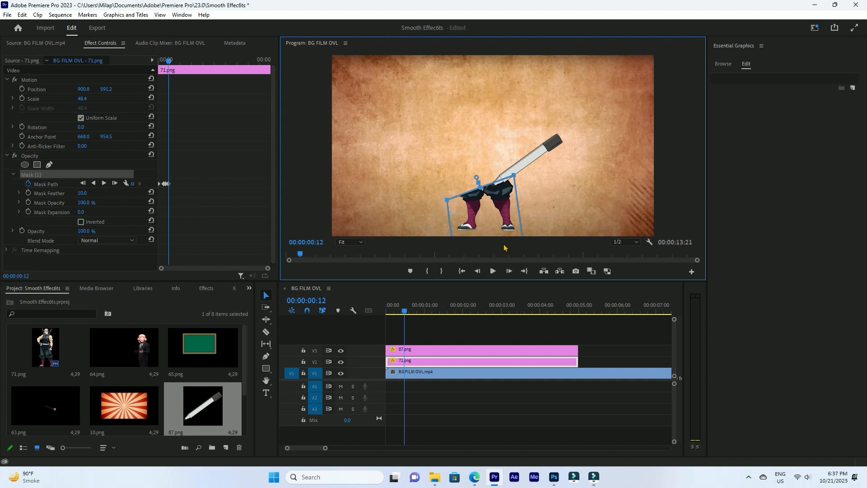
Step: At 00:00:00:17, raise both upper mask points to keyframe the reveal over the thighs, slanting up to the character's lowered hand
{"action": "left_click", "coordinate": [212, 215]}
{"action": "key", "text": "Right"}
{"action": "key", "text": "Right"}
{"action": "key", "text": "Right"}
{"action": "key", "text": "Right"}
{"action": "key", "text": "Right"}
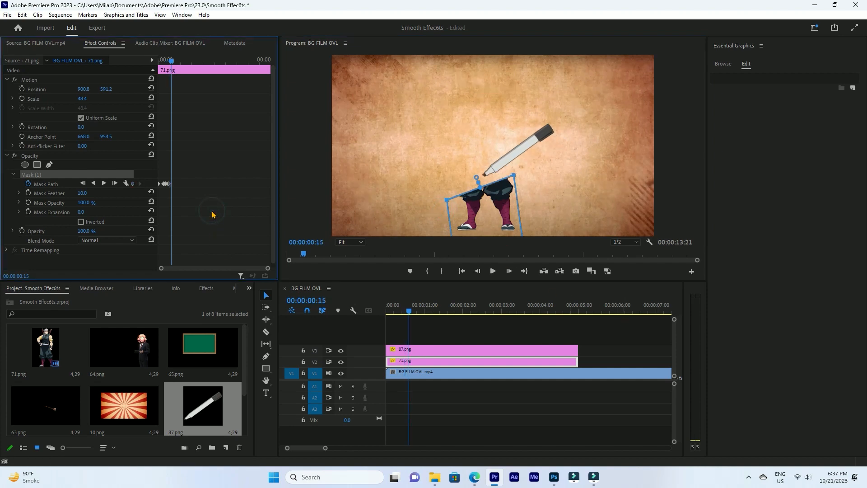
{"action": "left_click_drag", "start_coordinate": [514, 176], "coordinate": [509, 151]}
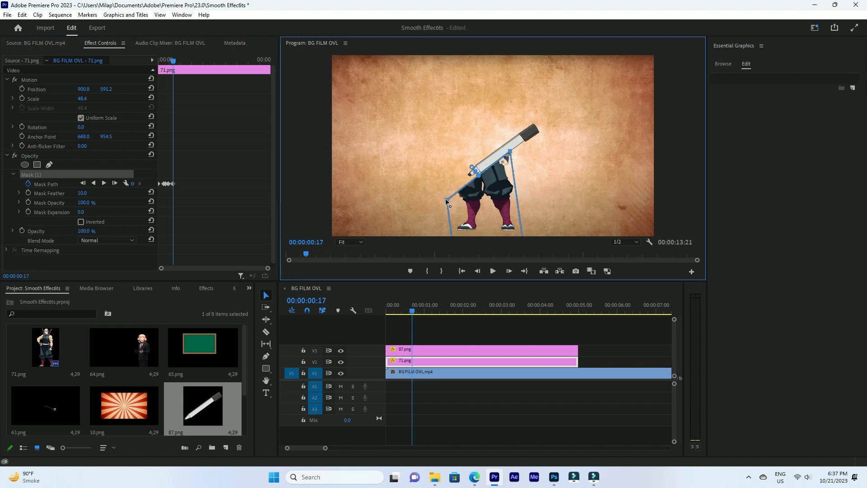
{"action": "left_click_drag", "start_coordinate": [447, 192], "coordinate": [448, 185]}
Step: At 00:00:00:22, raise only the upper-left mask point to keyframe the reveal of the rest of the trousers on that side
{"action": "left_click", "coordinate": [215, 190]}
{"action": "key", "text": "Right"}
{"action": "key", "text": "Right"}
{"action": "key", "text": "Right"}
{"action": "key", "text": "Right"}
{"action": "key", "text": "Right"}
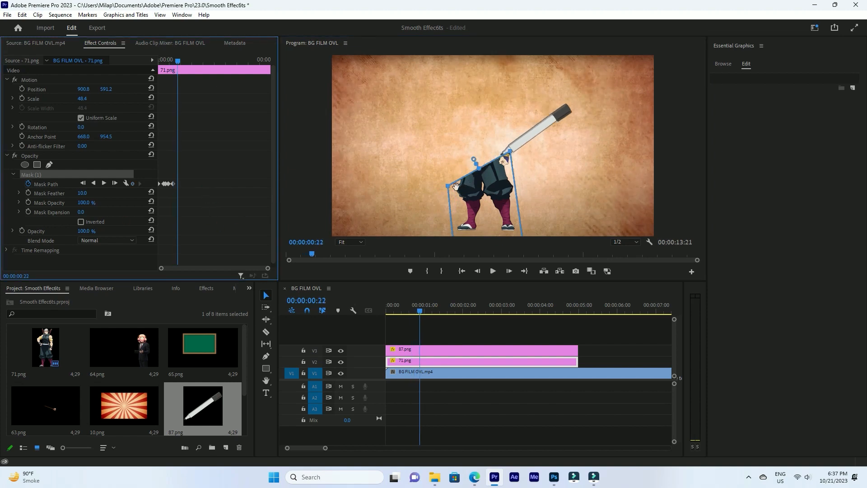
{"action": "left_click_drag", "start_coordinate": [448, 185], "coordinate": [450, 171]}
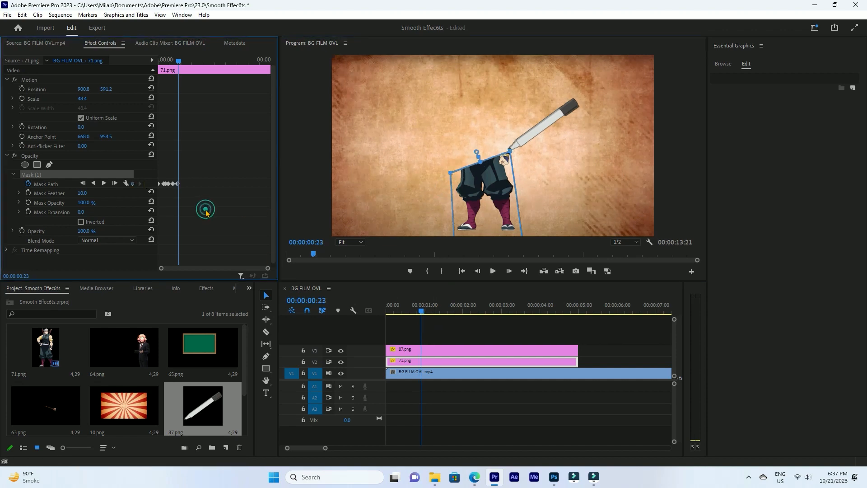
Step: At 00:00:01:01, raise both upper mask points to keyframe the reveal up to just below the character's belt and along the lowered forearm
{"action": "key", "text": "Right"}
{"action": "key", "text": "Right"}
{"action": "key", "text": "Right"}
{"action": "left_click_drag", "start_coordinate": [511, 152], "coordinate": [514, 127]}
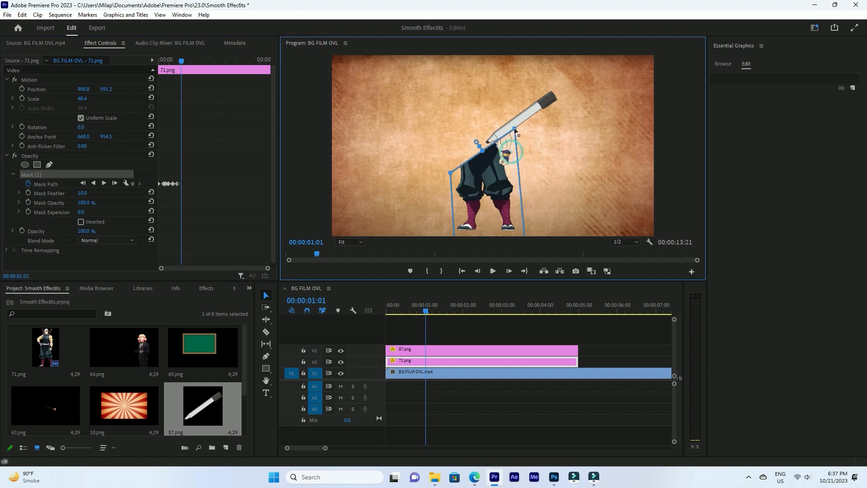
{"action": "left_click_drag", "start_coordinate": [449, 172], "coordinate": [450, 160]}
Step: At 00:00:01:06, raise both upper mask points to keyframe the reveal of the belt and torso, slanting up to the far shoulder
{"action": "left_click", "coordinate": [215, 201]}
{"action": "key", "text": "Right"}
{"action": "key", "text": "Right"}
{"action": "key", "text": "Right"}
{"action": "key", "text": "Right"}
{"action": "key", "text": "Right"}
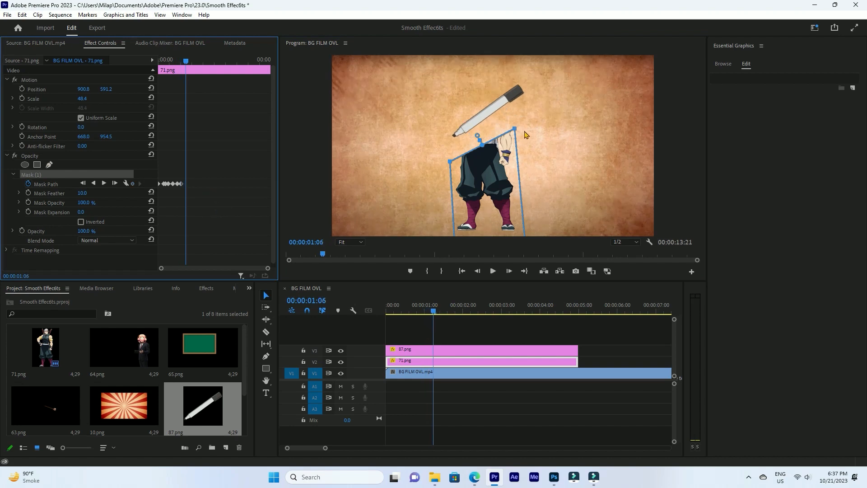
{"action": "left_click_drag", "start_coordinate": [515, 129], "coordinate": [510, 99]}
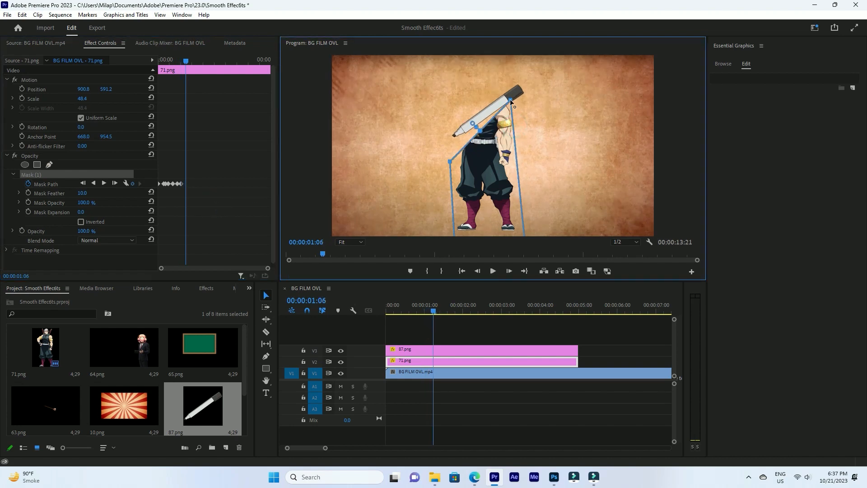
{"action": "left_click_drag", "start_coordinate": [449, 161], "coordinate": [441, 145]}
Step: At 00:00:01:13, raise the upper-left point of the 71.png mask to keyframe the reveal of the bent arm and chest
{"action": "left_click", "coordinate": [469, 331]}
{"action": "key", "text": "Right"}
{"action": "key", "text": "Right"}
{"action": "key", "text": "Right"}
{"action": "key", "text": "Right"}
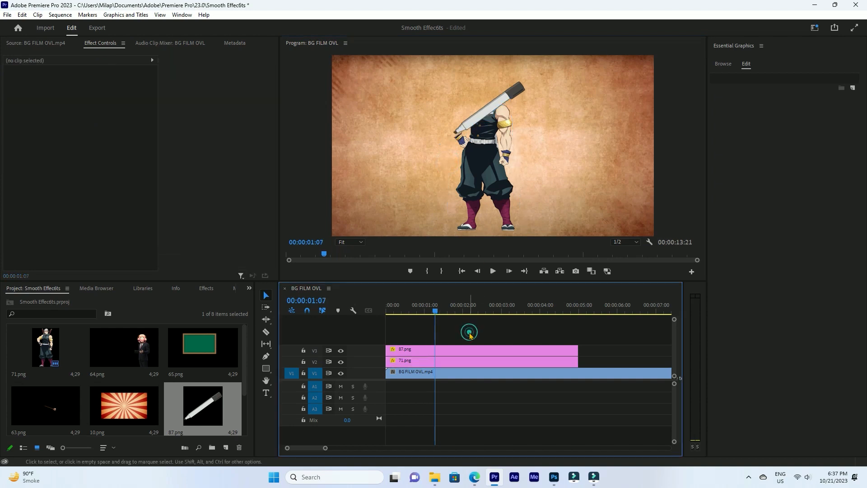
{"action": "left_click", "coordinate": [431, 352]}
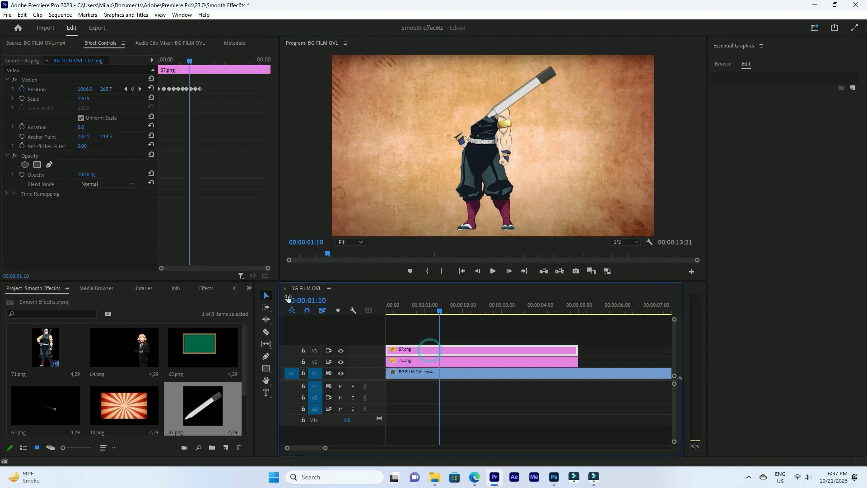
{"action": "left_click", "coordinate": [402, 360]}
{"action": "left_click", "coordinate": [47, 182]}
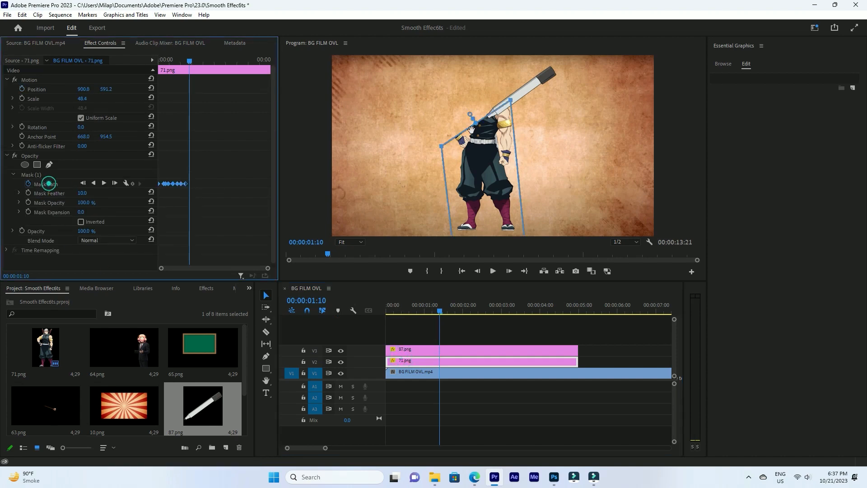
{"action": "left_click", "coordinate": [482, 327]}
{"action": "key", "text": "Right"}
{"action": "key", "text": "Right"}
{"action": "key", "text": "Right"}
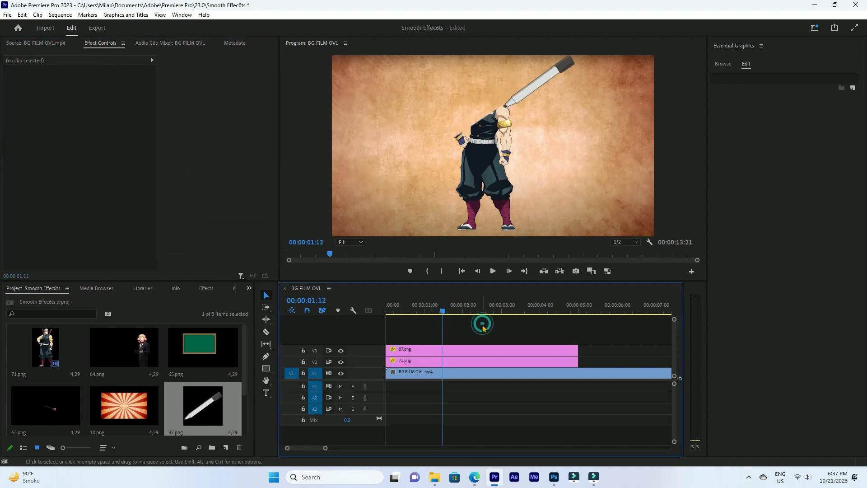
{"action": "left_click", "coordinate": [462, 360]}
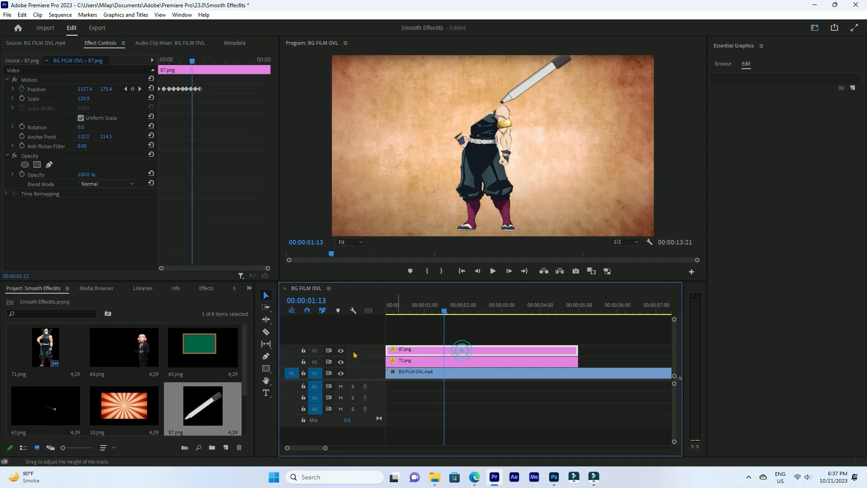
{"action": "left_click", "coordinate": [396, 361]}
{"action": "left_click", "coordinate": [51, 184]}
{"action": "left_click", "coordinate": [442, 148]}
{"action": "left_click_drag", "start_coordinate": [440, 128], "coordinate": [440, 115]}
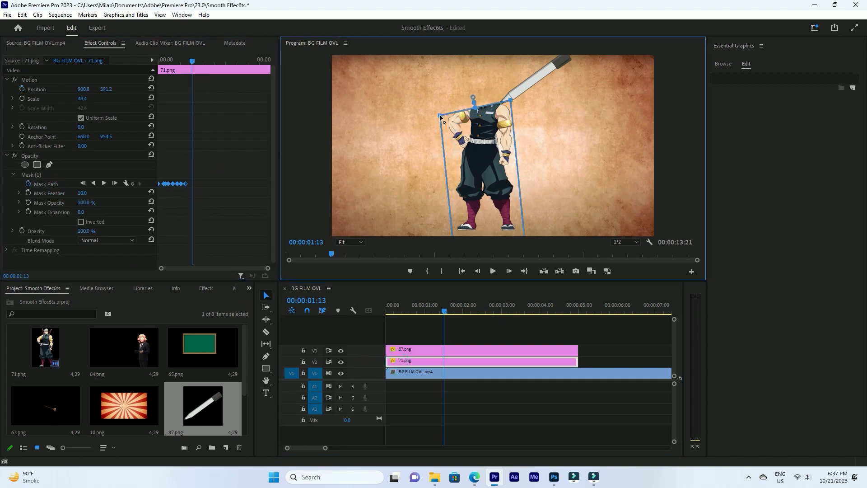
Step: At 00:00:01:17, raise both upper mask points to keyframe the reveal over the shoulders and most of the character's face
{"action": "left_click", "coordinate": [230, 198]}
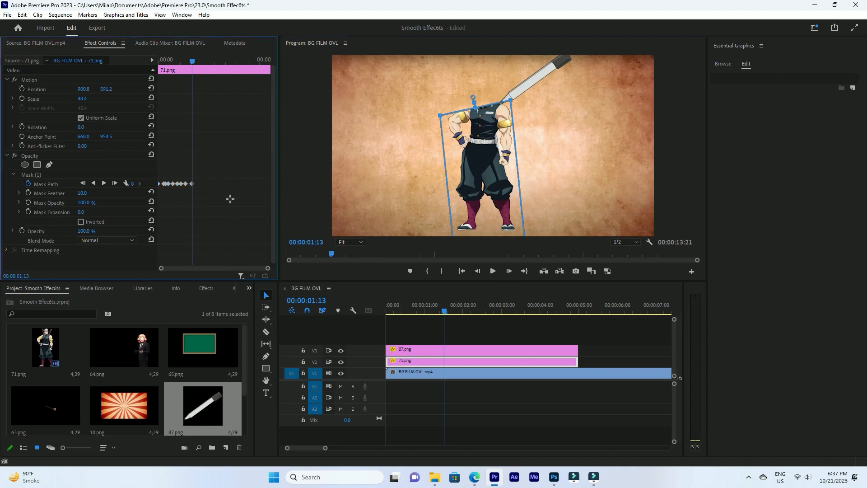
{"action": "key", "text": "Right"}
{"action": "key", "text": "Right"}
{"action": "key", "text": "Right"}
{"action": "key", "text": "Right"}
{"action": "mouse_move", "coordinate": [512, 99]}
{"action": "left_mouse_down"}
{"action": "mouse_move", "coordinate": [508, 74]}
{"action": "mouse_move", "coordinate": [509, 86]}
{"action": "left_mouse_up"}
{"action": "left_click_drag", "start_coordinate": [437, 116], "coordinate": [440, 97]}
Step: At 00:00:01:22, raise both upper mask points above the head to keyframe the reveal of the whole character
{"action": "left_click", "coordinate": [244, 175]}
{"action": "key", "text": "Right"}
{"action": "key", "text": "Right"}
{"action": "key", "text": "Right"}
{"action": "key", "text": "Right"}
{"action": "key", "text": "Right"}
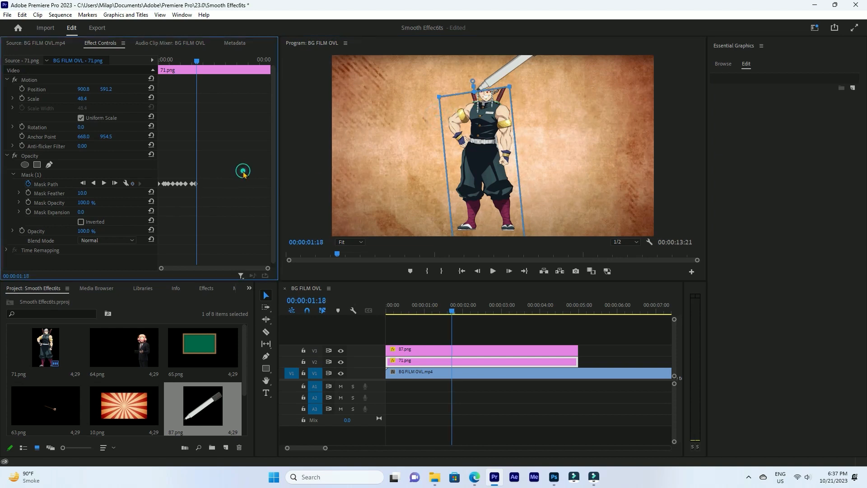
{"action": "left_click_drag", "start_coordinate": [512, 88], "coordinate": [514, 73]}
{"action": "left_click_drag", "start_coordinate": [440, 97], "coordinate": [441, 77]}
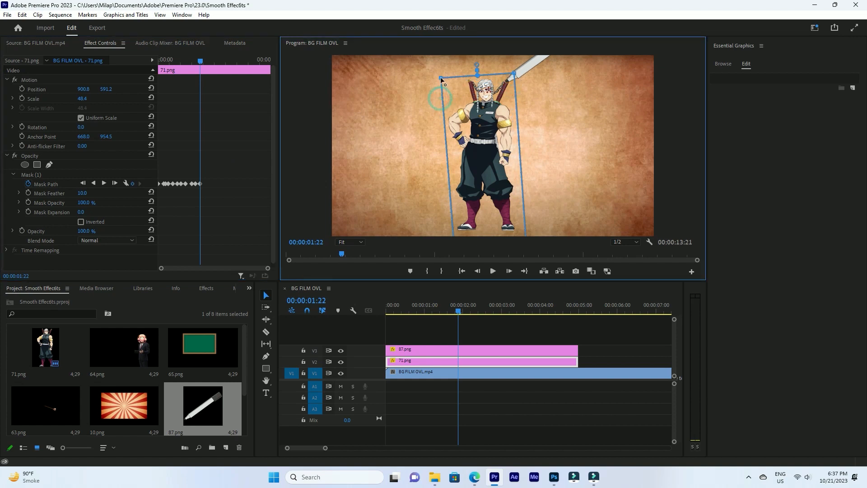
Step: Play the sequence from the start several times to review the mask reveal following the marker
{"action": "left_click", "coordinate": [395, 310]}
{"action": "left_click", "coordinate": [435, 323]}
{"action": "key", "text": "space"}
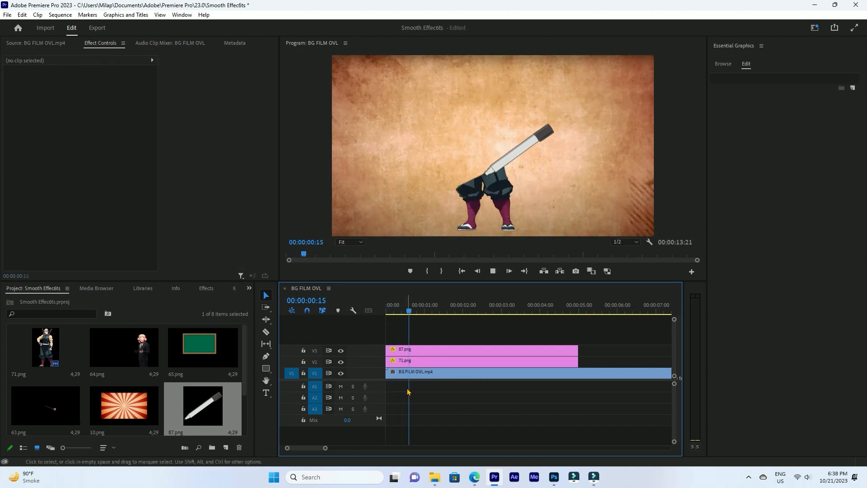
{"action": "key", "text": "space"}
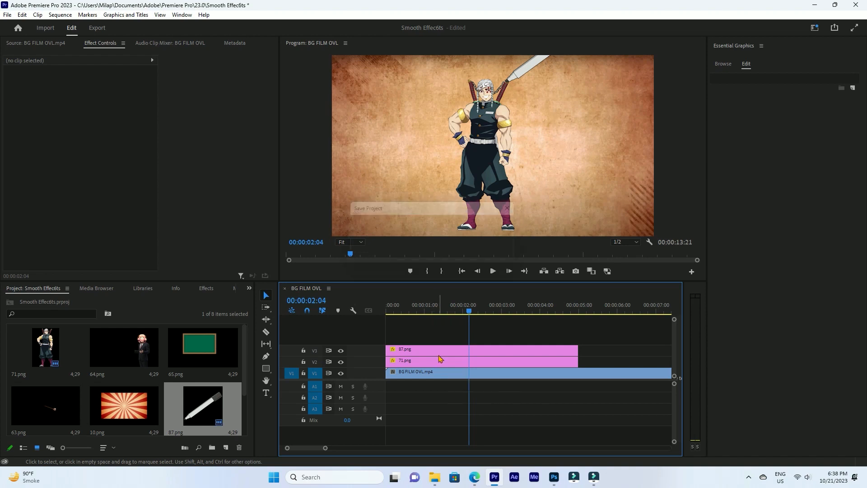
{"action": "left_click_drag", "start_coordinate": [418, 307], "coordinate": [356, 313]}
{"action": "key", "text": "space"}
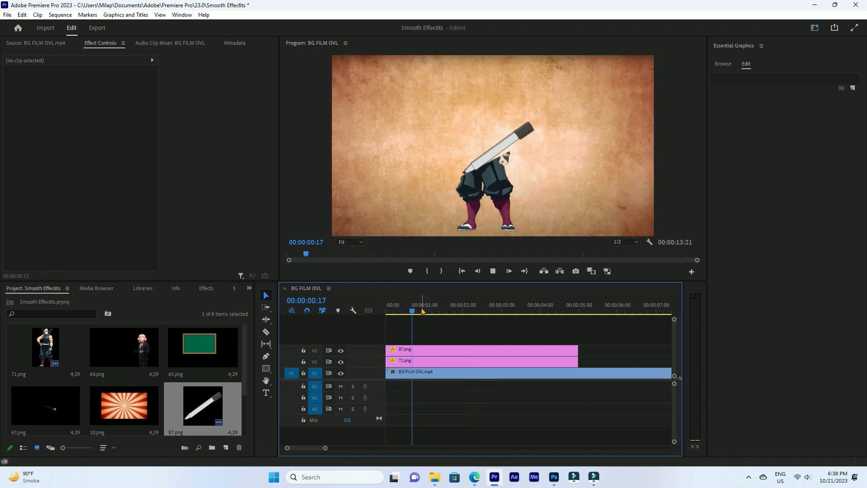
{"action": "key", "text": "space"}
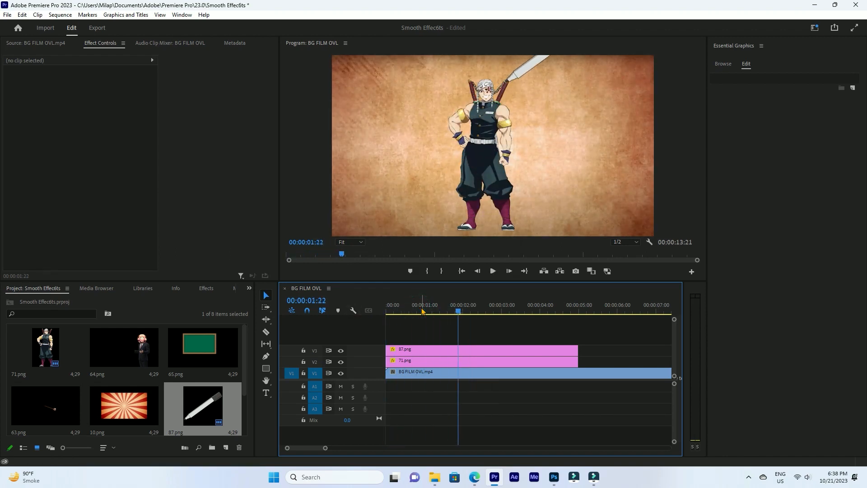
{"action": "left_click_drag", "start_coordinate": [408, 314], "coordinate": [382, 337]}
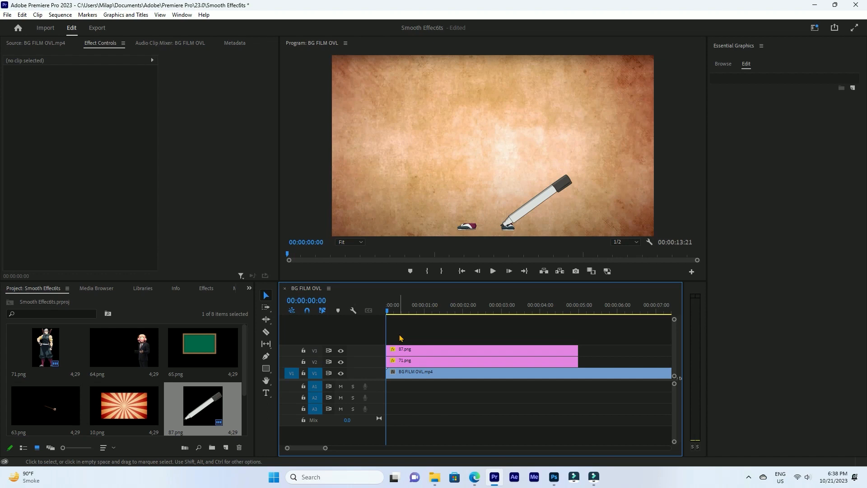
{"action": "key", "text": "space"}
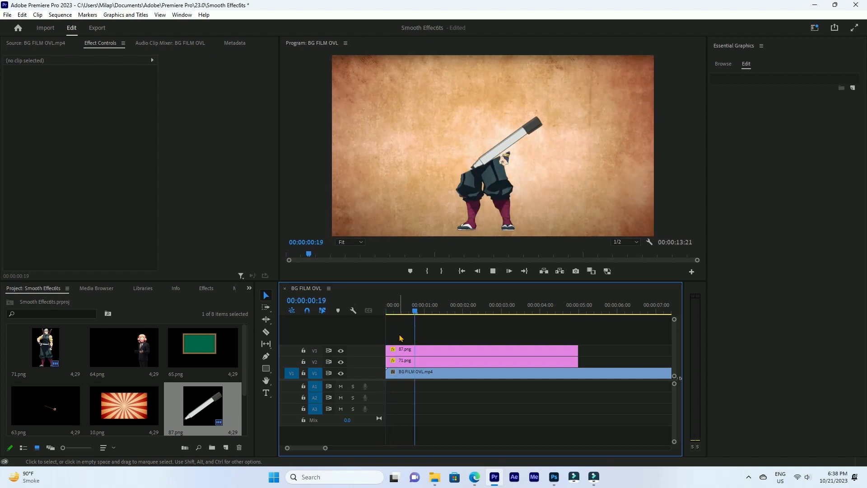